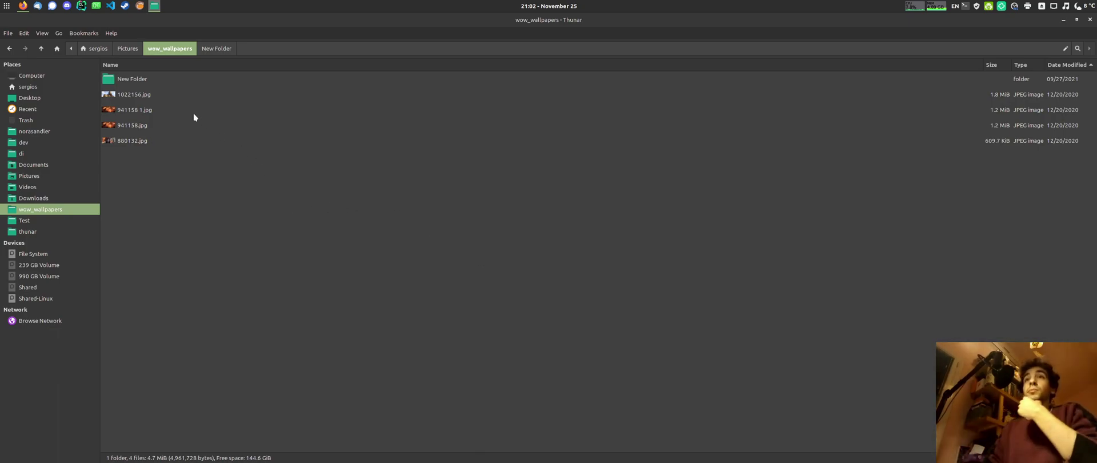
# Step: View New Folder's Properties to highlight its content count, then close the dialog
pyautogui.rightClick(155, 79)
pyautogui.click(223, 234)
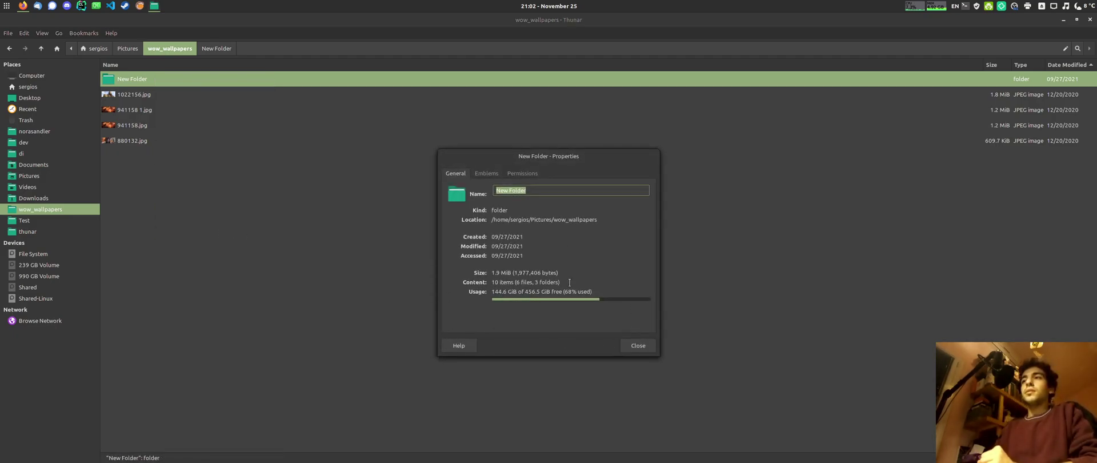
pyautogui.moveTo(547, 282)
pyautogui.mouseDown()
pyautogui.moveTo(517, 282)
pyautogui.moveTo(546, 281)
pyautogui.mouseUp()
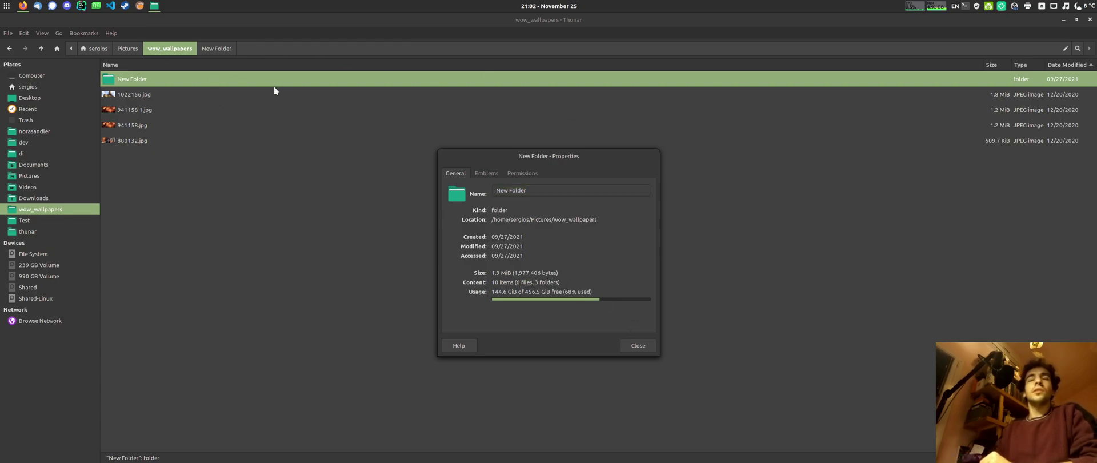
pyautogui.click(650, 351)
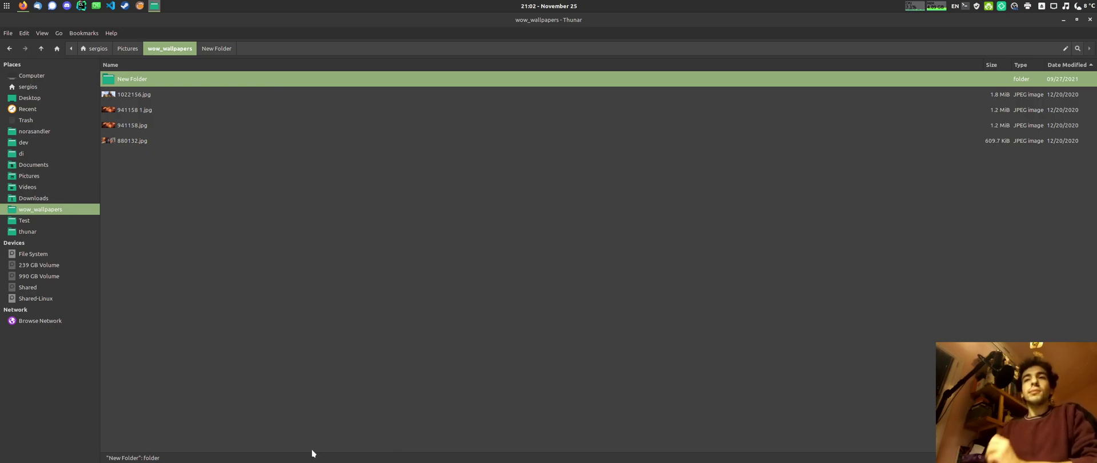
# Step: Select 941158.jpg and hide display name, file type, size in bytes and size from the status bar
pyautogui.click(170, 125)
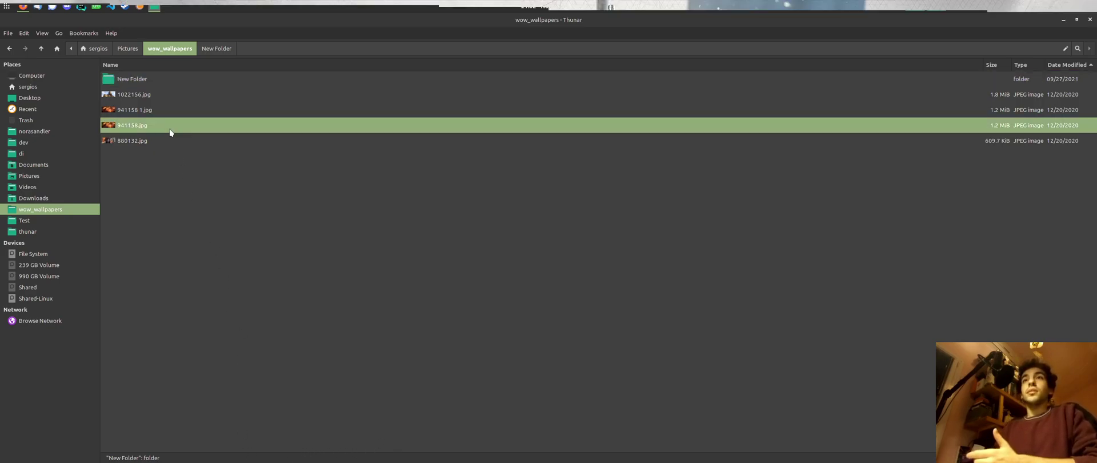
pyautogui.rightClick(268, 459)
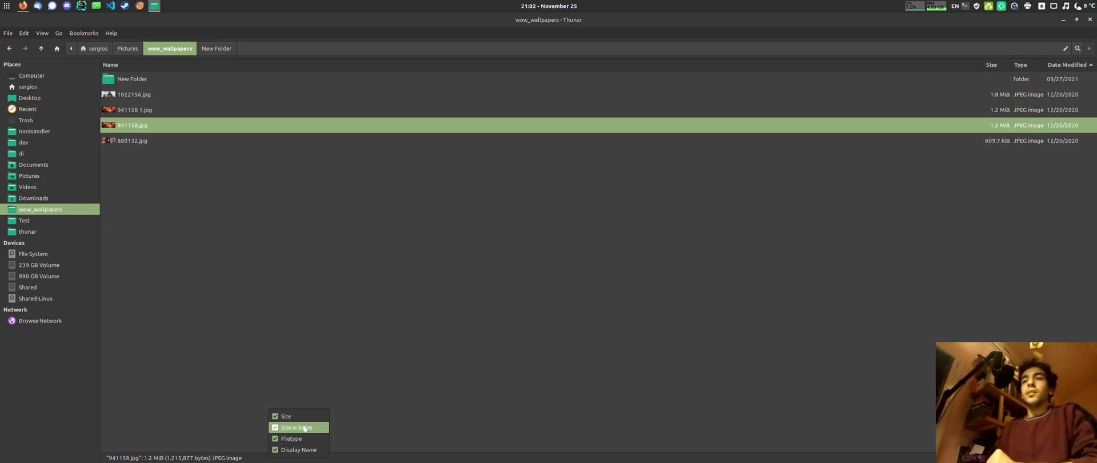
pyautogui.click(306, 451)
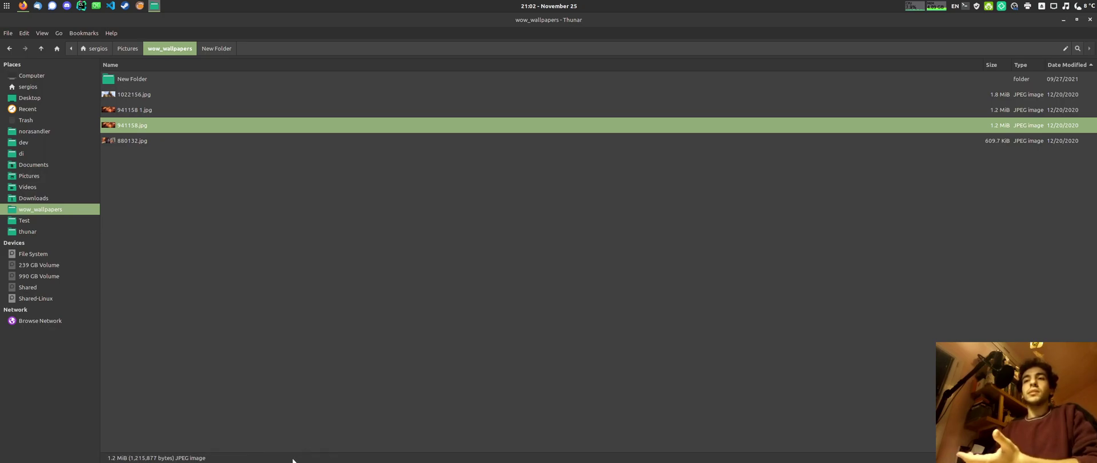
pyautogui.rightClick(294, 457)
pyautogui.click(309, 439)
pyautogui.rightClick(294, 456)
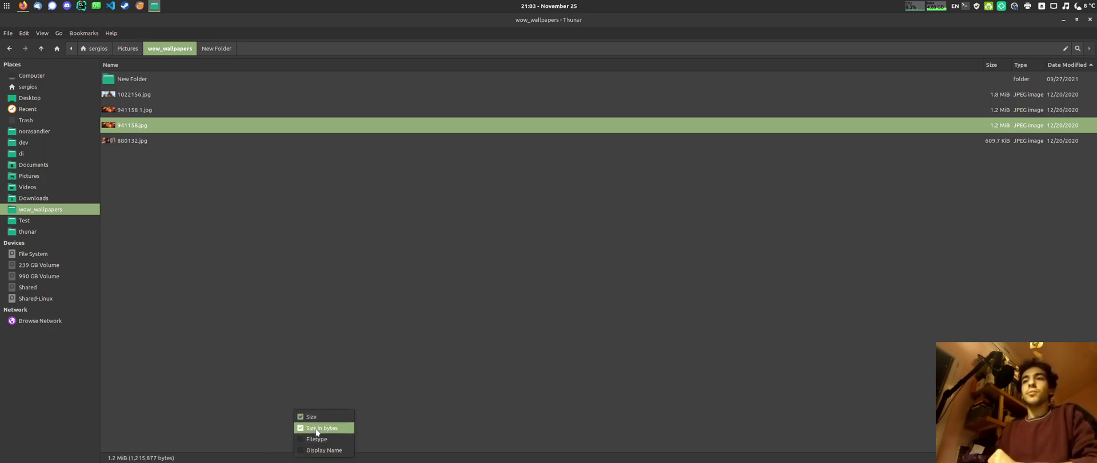
pyautogui.click(315, 429)
pyautogui.rightClick(271, 456)
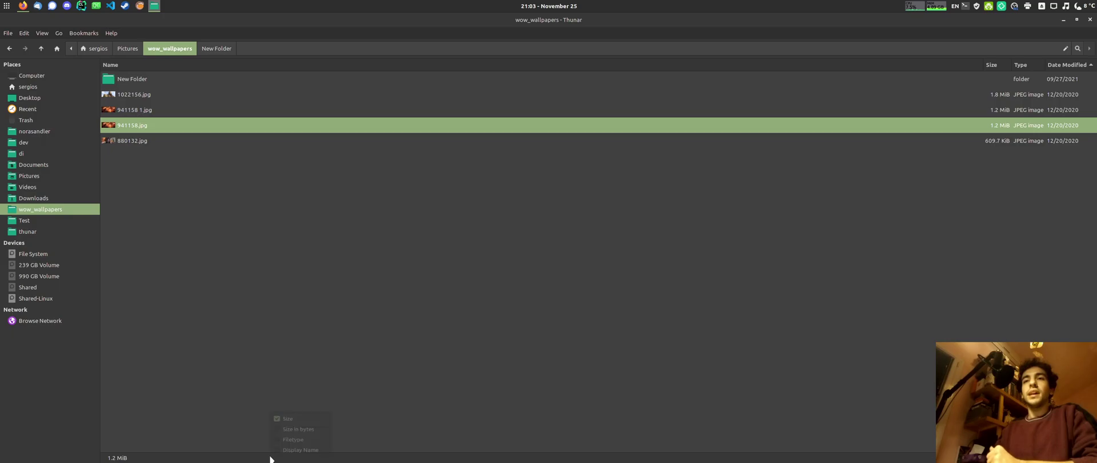
pyautogui.click(304, 415)
# Step: Restore size, size in bytes and display name to the status bar, leaving file type hidden
pyautogui.rightClick(275, 457)
pyautogui.click(295, 414)
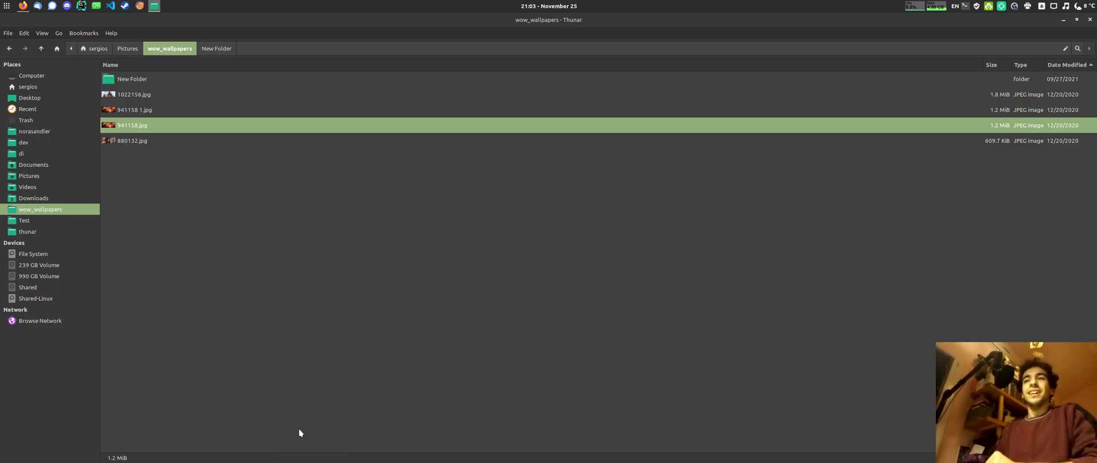
pyautogui.rightClick(290, 456)
pyautogui.click(303, 427)
pyautogui.rightClick(304, 457)
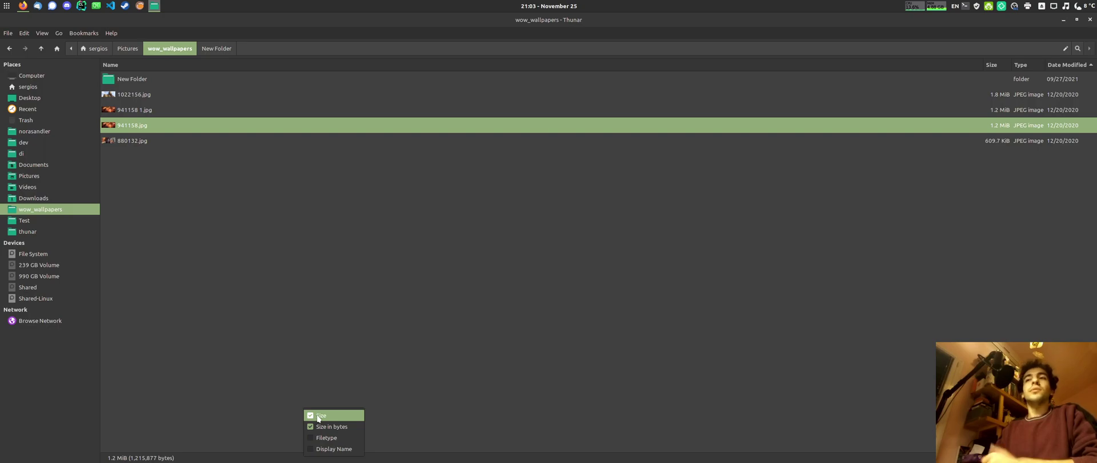
pyautogui.click(316, 416)
pyautogui.rightClick(275, 456)
pyautogui.click(314, 414)
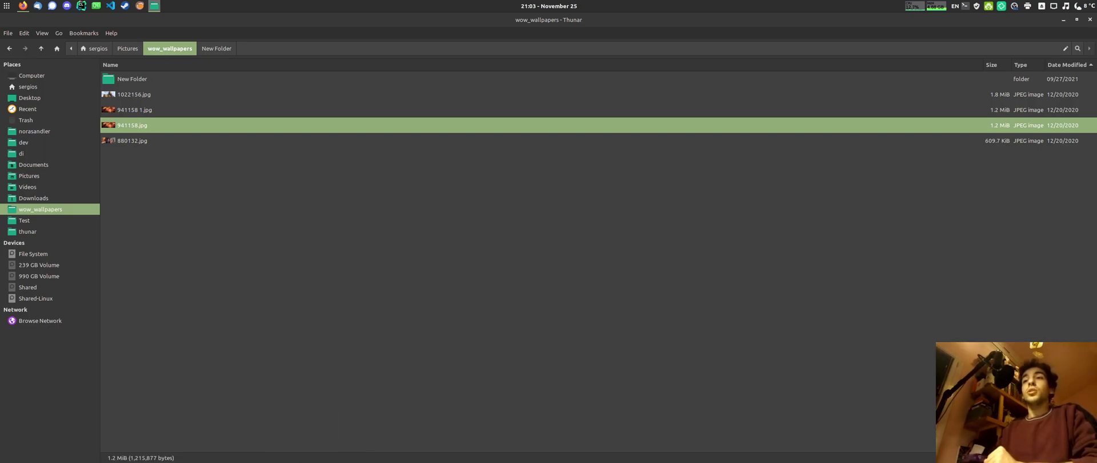
pyautogui.rightClick(301, 457)
pyautogui.click(309, 449)
pyautogui.rightClick(318, 455)
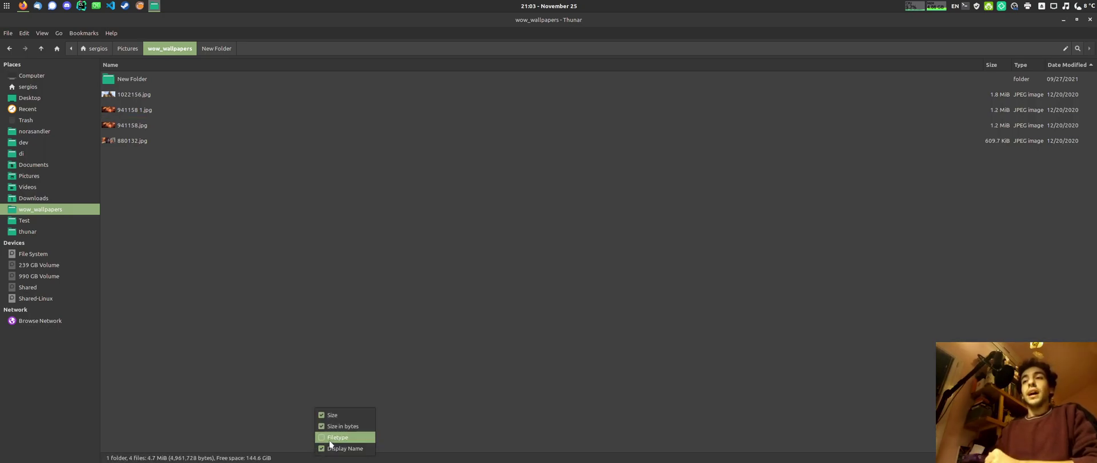
pyautogui.click(311, 383)
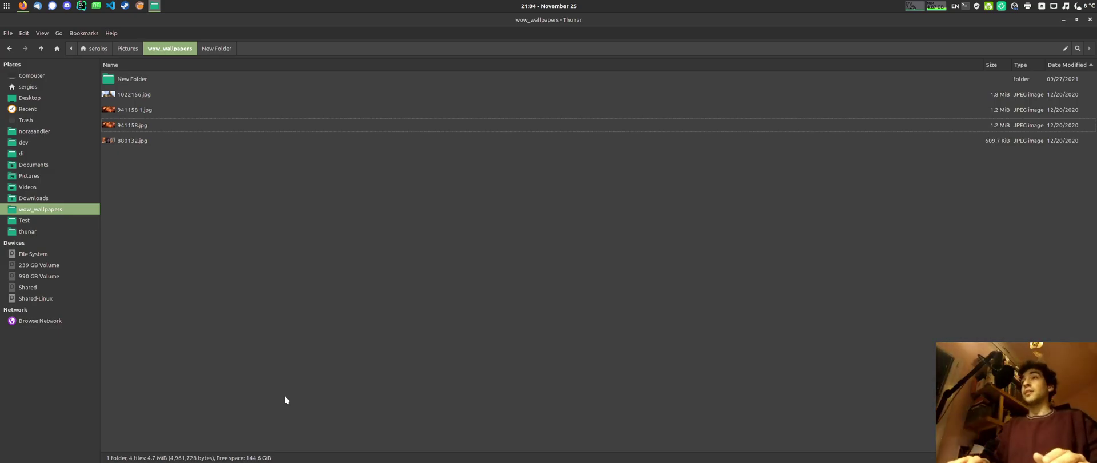
# Step: In Preferences' shortcut settings, bind New Tab to Ctrl+Shift+Y
pyautogui.hotkey('alt', 'e')
pyautogui.press('e')
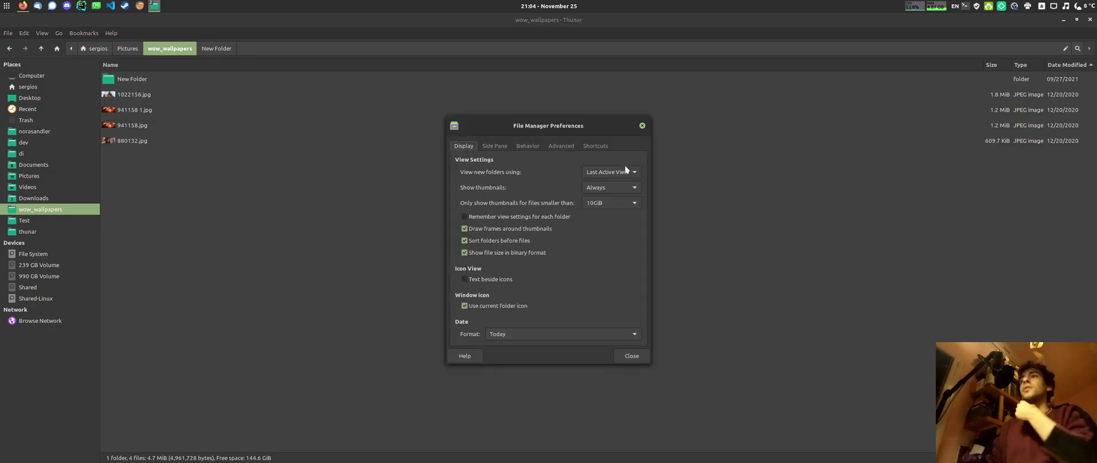
pyautogui.click(594, 147)
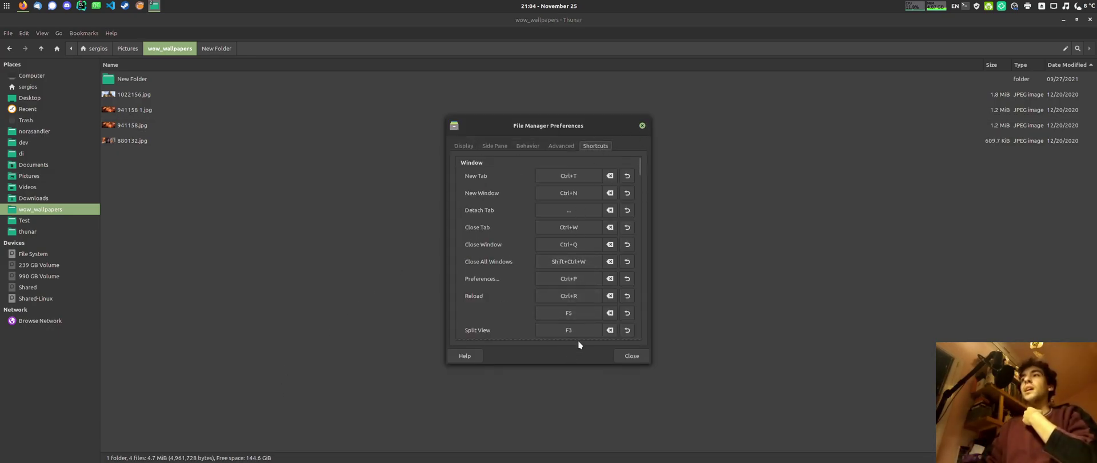
pyautogui.click(591, 178)
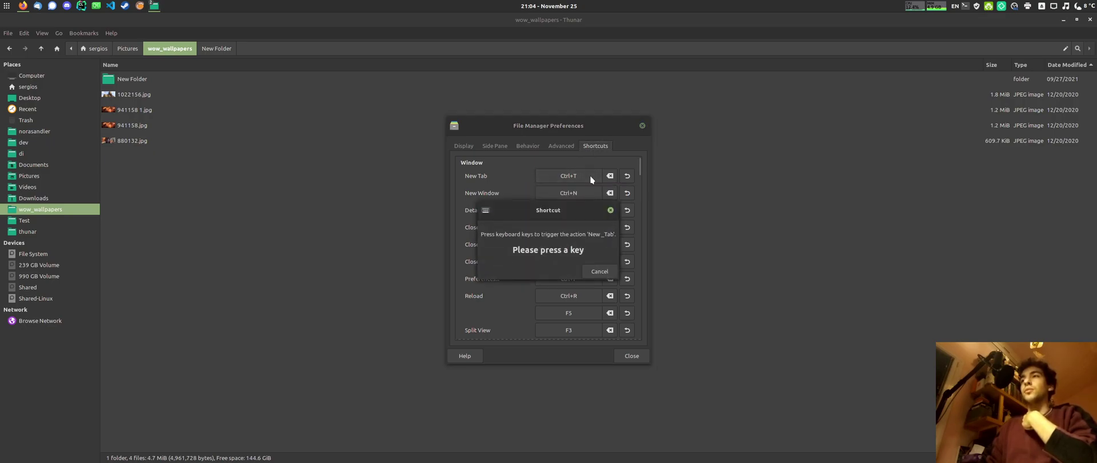
pyautogui.hotkey('ctrl', 'shift', 'y')
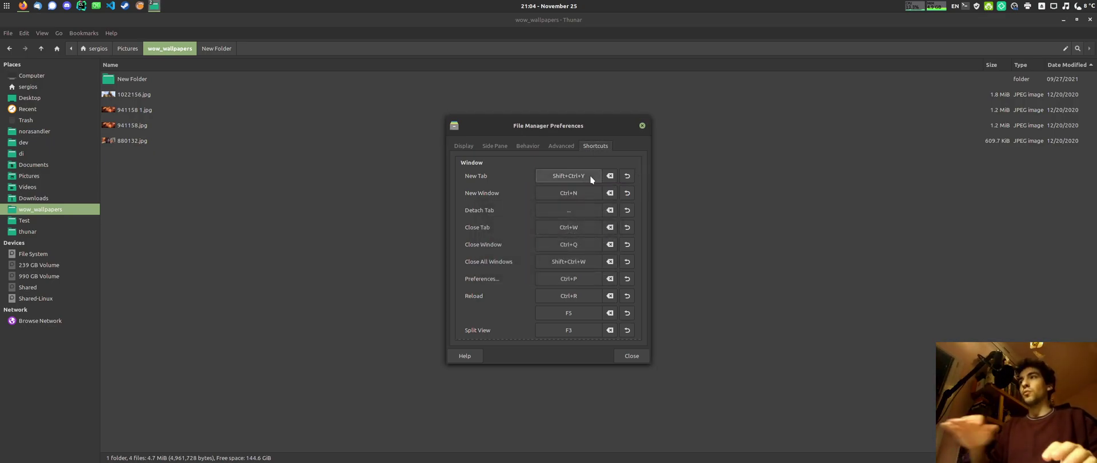
# Step: Test Ctrl+Shift+Y by opening new wow_wallpapers tabs, then close the second tab
pyautogui.click(326, 140)
pyautogui.click(333, 227)
pyautogui.hotkey('ctrl', 'shift', 'y')
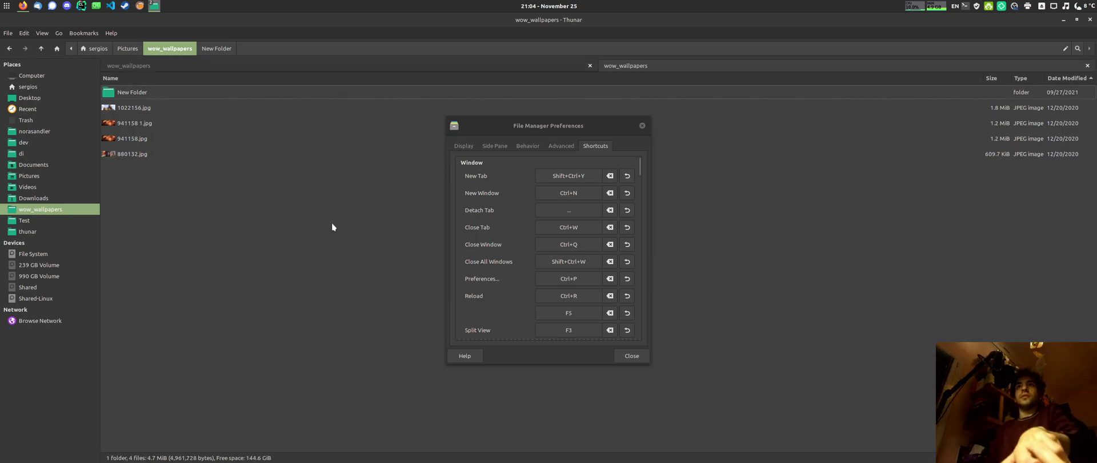
pyautogui.hotkey('ctrl', 'shift', 'y')
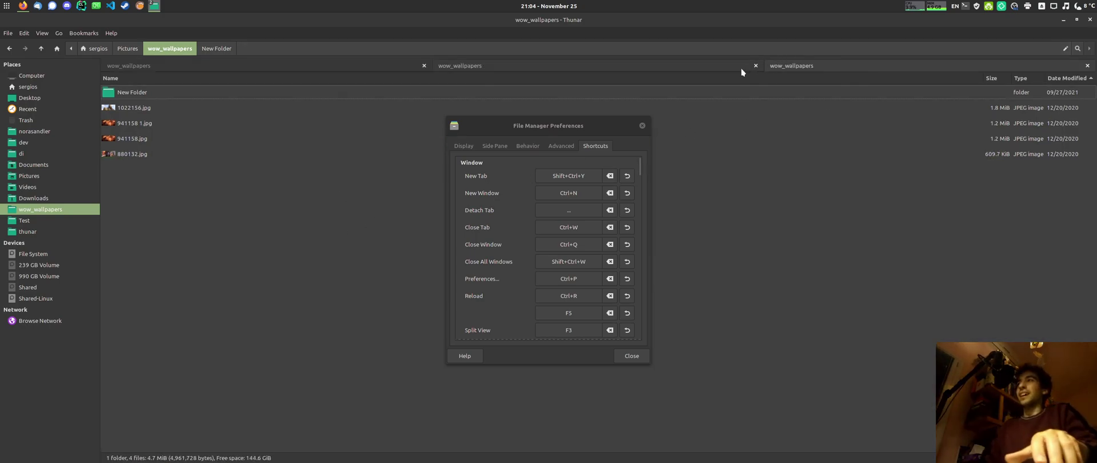
pyautogui.click(756, 66)
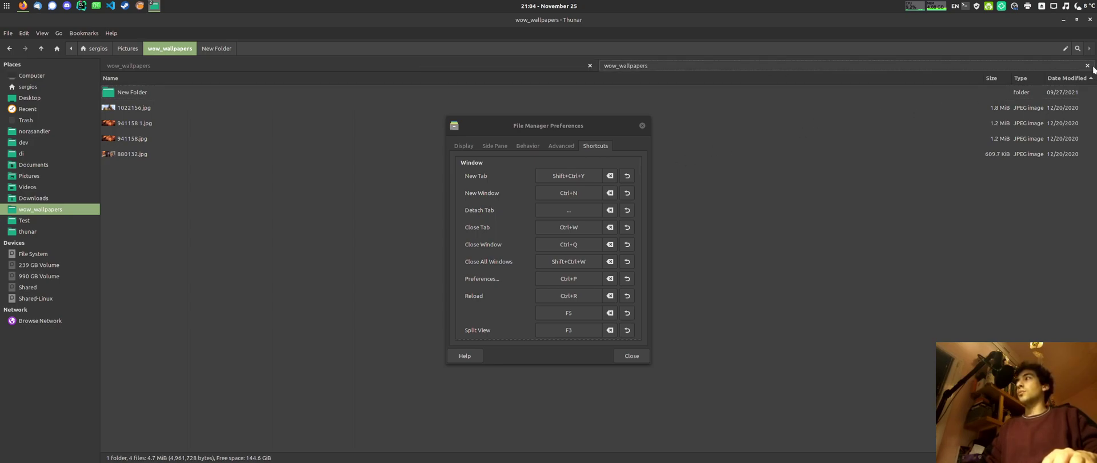
# Step: Clear New Tab's shortcut, close the extra tab, restore the default, and move the dialog aside
pyautogui.click(610, 175)
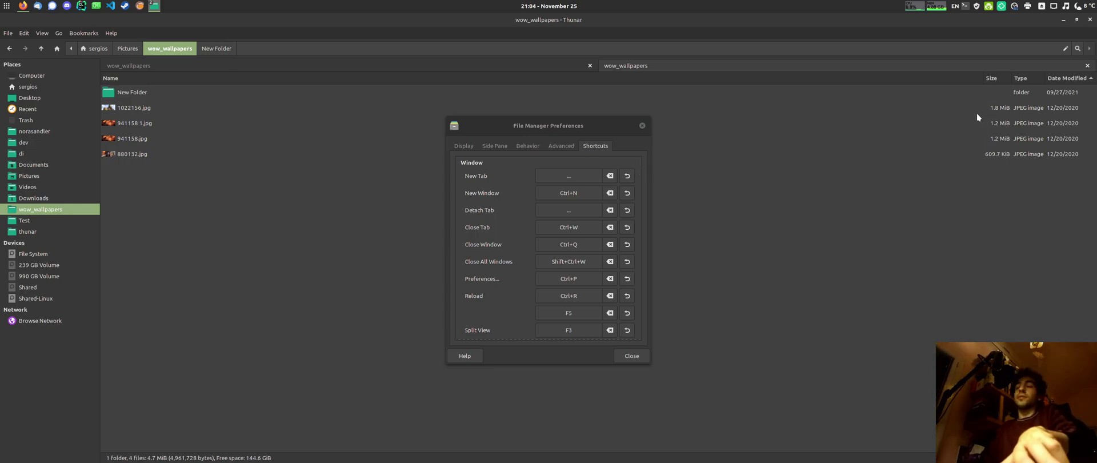
pyautogui.click(1088, 65)
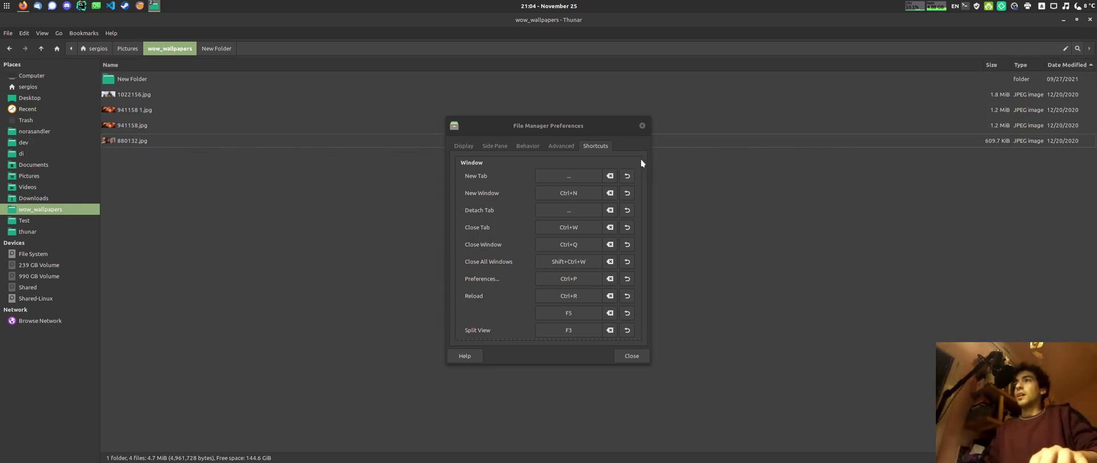
pyautogui.click(627, 175)
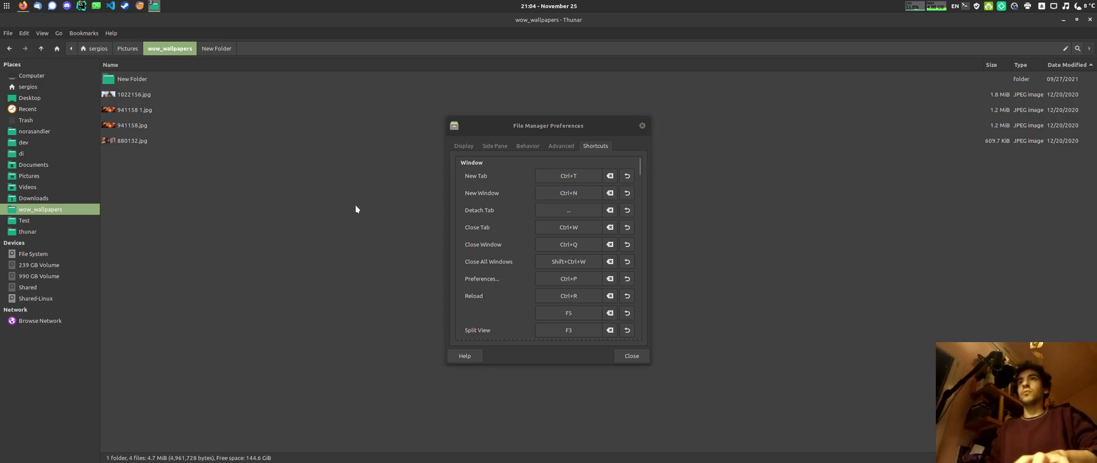
pyautogui.moveTo(537, 125); pyautogui.dragTo(634, 147)
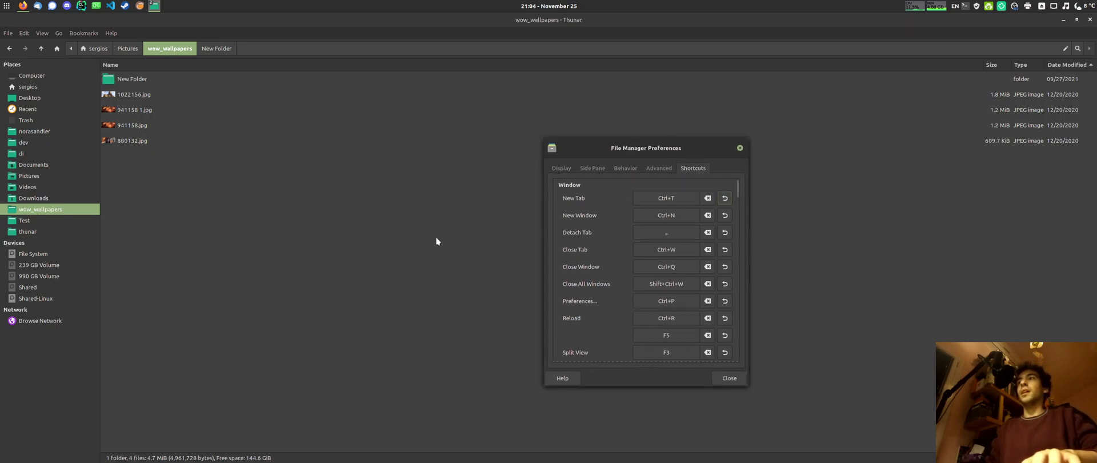
# Step: Close Preferences and open wow_wallpapers in a second tab with Ctrl+T
pyautogui.click(741, 148)
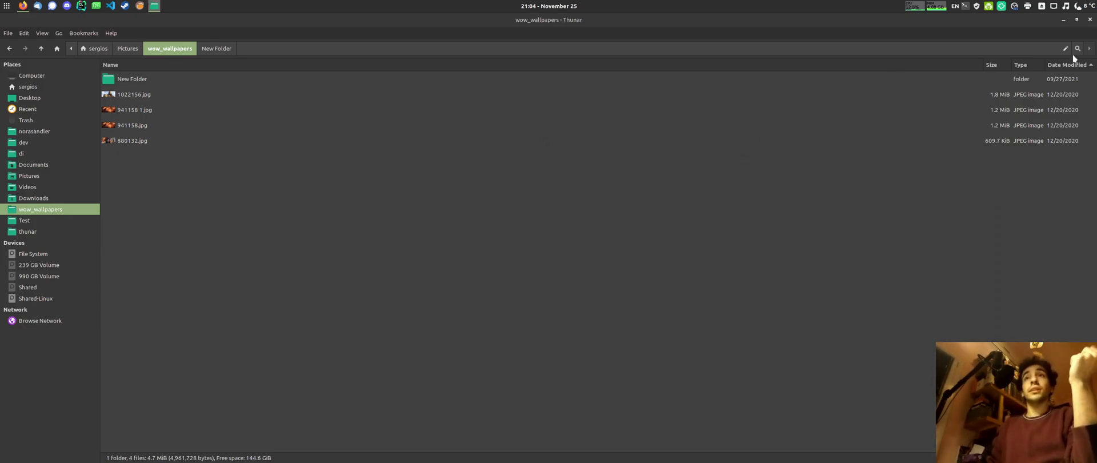
pyautogui.click(1090, 20)
pyautogui.press('F12')
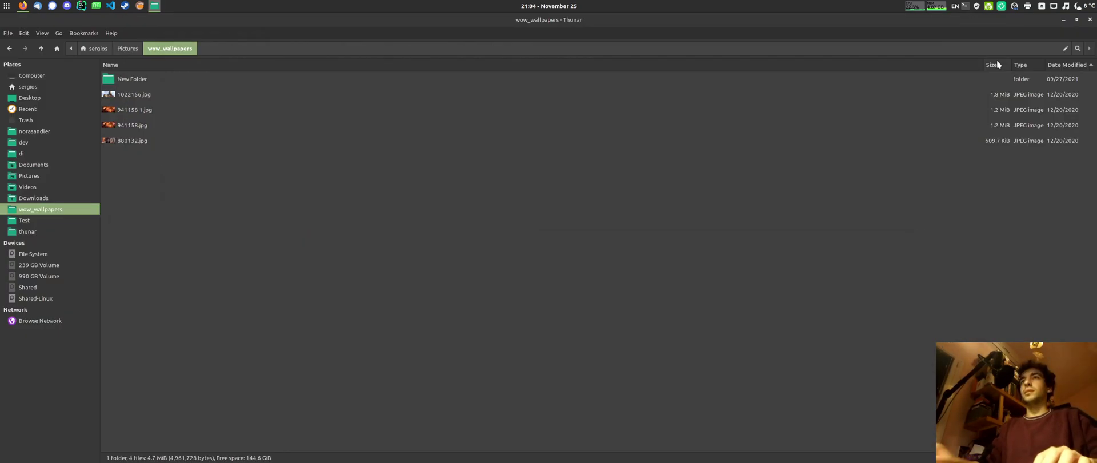
pyautogui.hotkey('ctrl', 't')
# Step: Reopen Preferences with Ctrl+P on the Shortcuts settings
pyautogui.hotkey('ctrl', 'p')
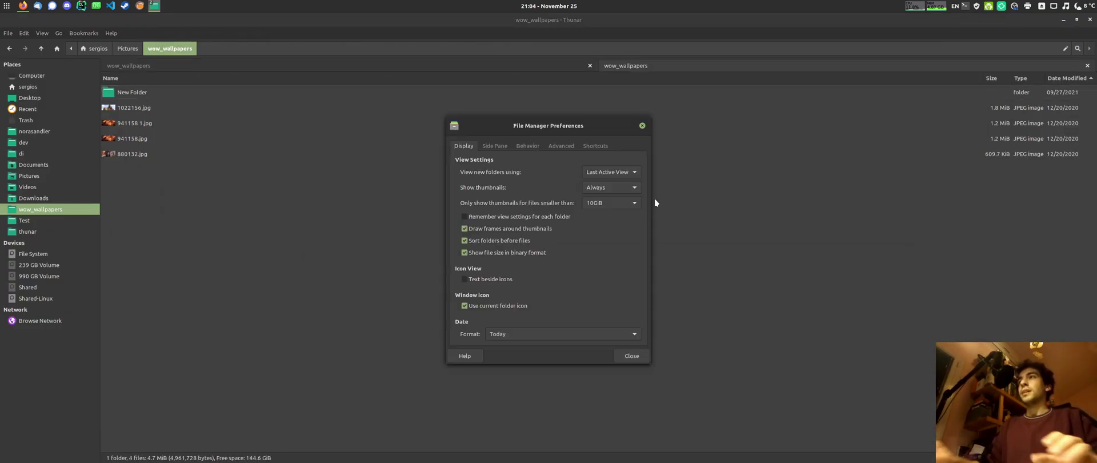
pyautogui.click(599, 147)
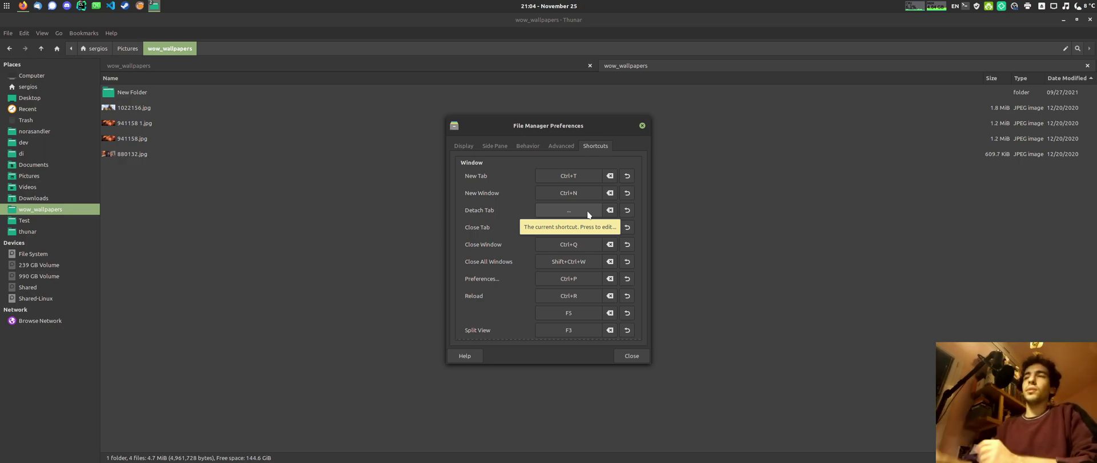
pyautogui.scroll(-3, 578, 241)
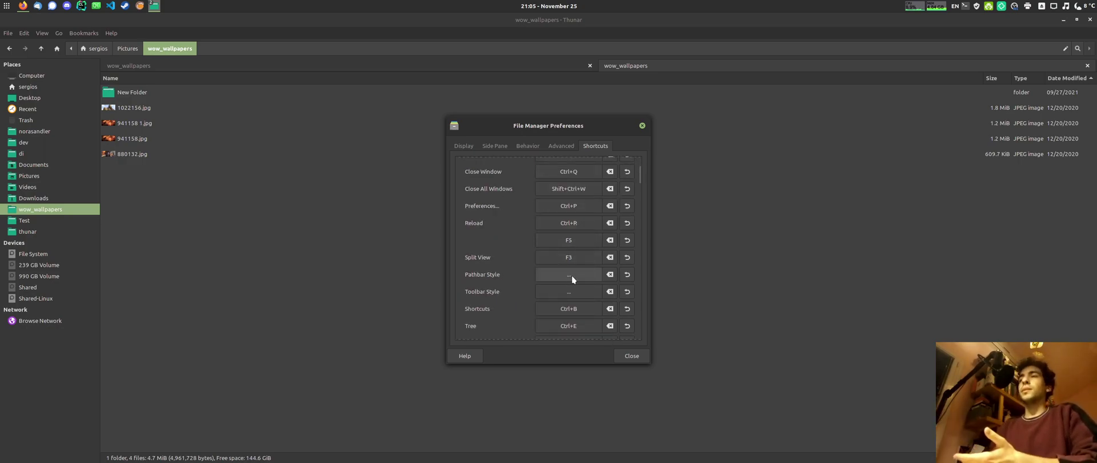
pyautogui.scroll(3, 575, 272)
# Step: Try rebinding New Tab to the in-use Ctrl+Shift+N, dismiss the warning and cancel
pyautogui.click(580, 177)
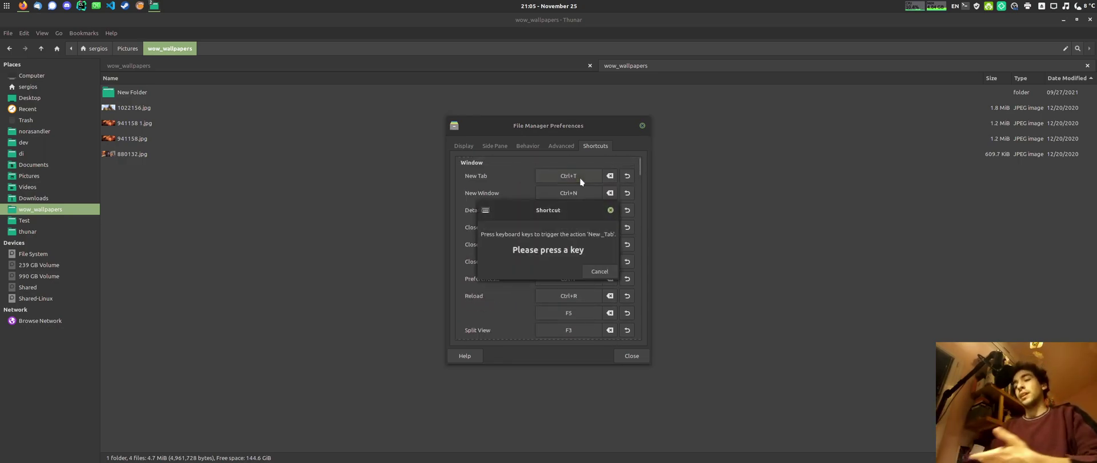
pyautogui.press('ctrl')
pyautogui.hotkey('ctrl', 'shift', 'n')
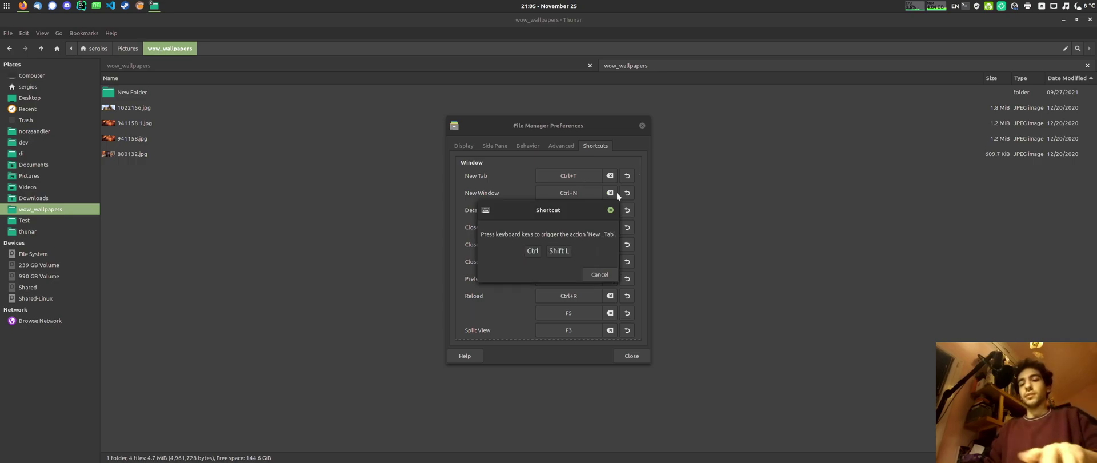
pyautogui.click(620, 269)
pyautogui.click(597, 272)
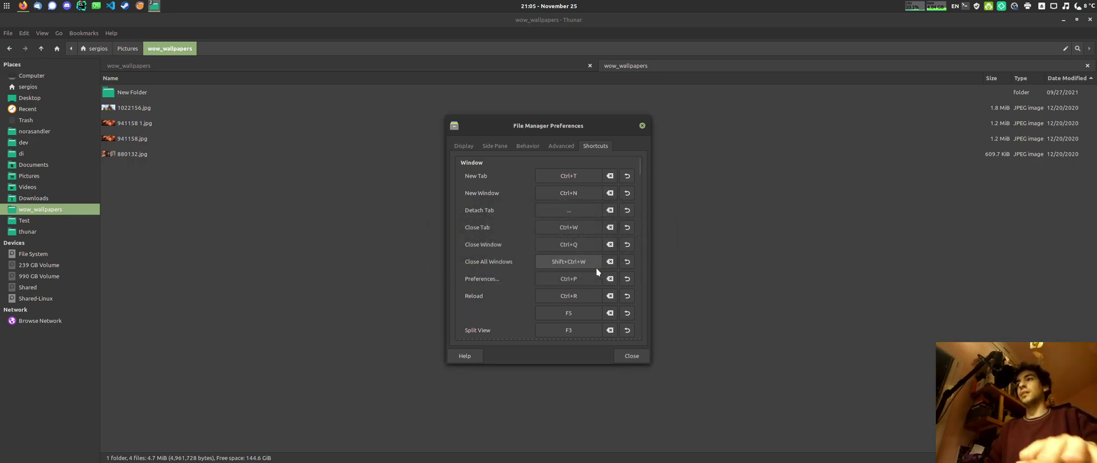
pyautogui.scroll(-5, 588, 240)
pyautogui.scroll(-3, 584, 245)
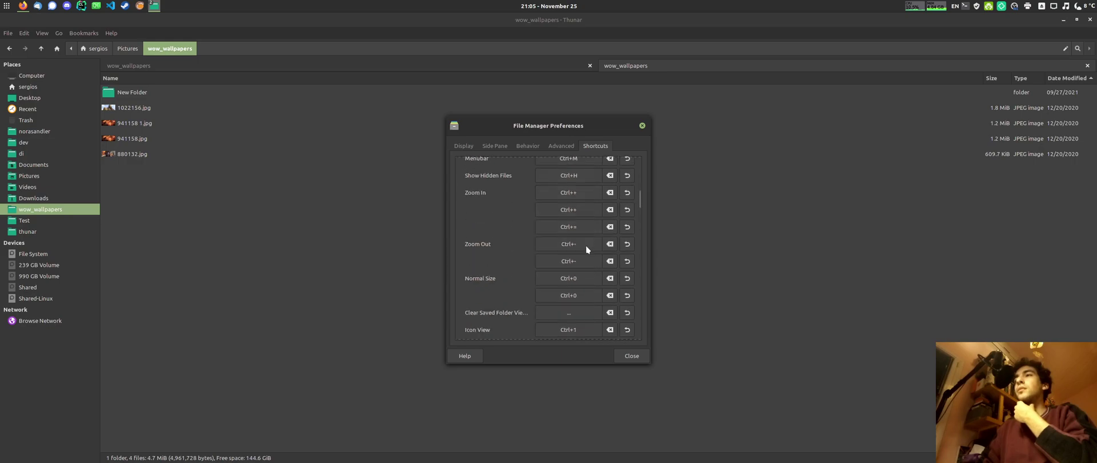
# Step: Bind the Statusbar toggle to Shift+Ctrl+H
pyautogui.click(566, 214)
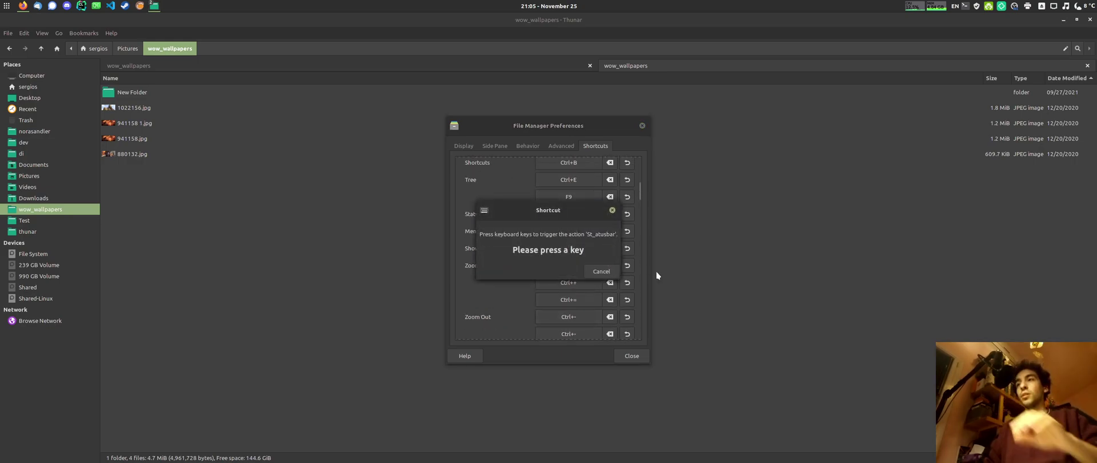
pyautogui.hotkey('ctrl', 'shift', 'h')
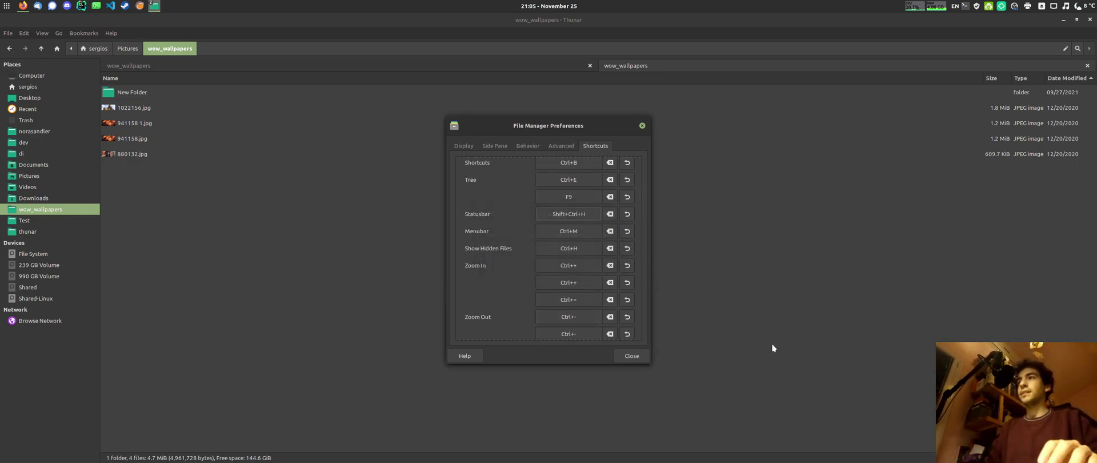
pyautogui.click(689, 425)
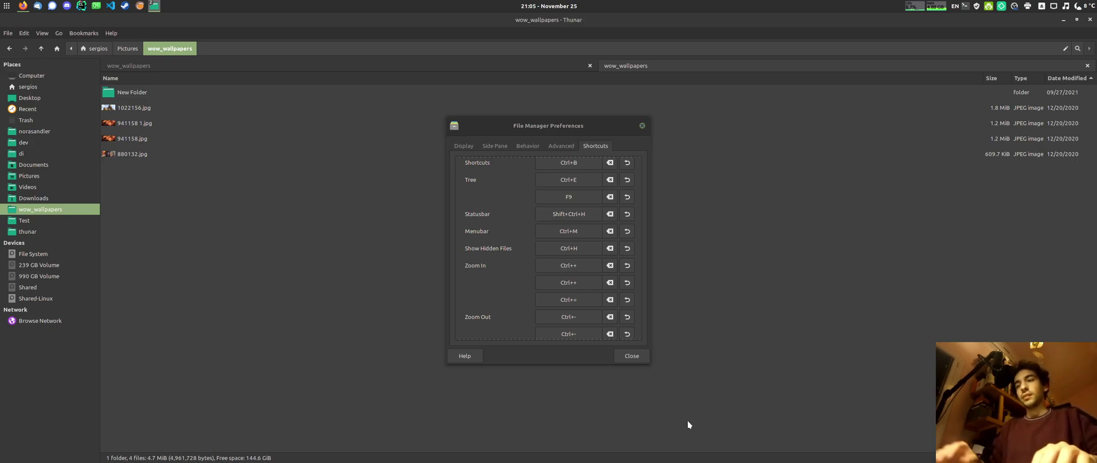
# Step: Close the second tab from the File menu, reopen it with Ctrl+T, and close Preferences
pyautogui.click(8, 33)
pyautogui.click(19, 62)
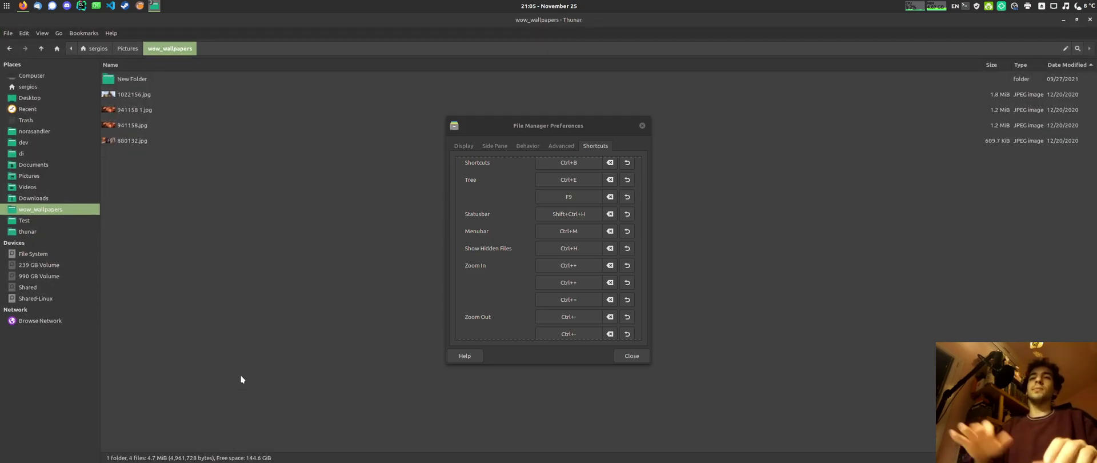
pyautogui.hotkey('ctrl', 't')
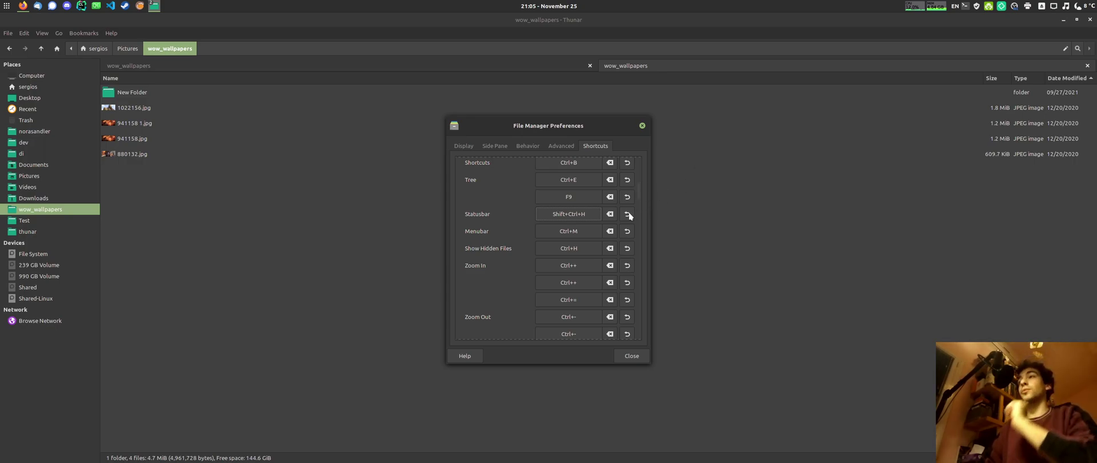
pyautogui.scroll(5, 543, 270)
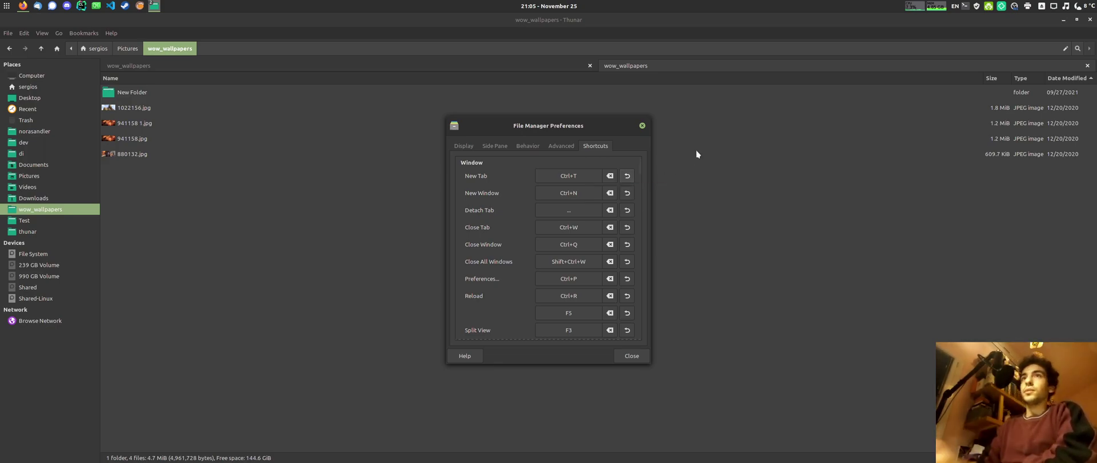
pyautogui.click(643, 126)
# Step: Switch to enlarged icon view, browse Test, dirB, dirA and Videos, then return to wow_wallpapers
pyautogui.hotkey('ctrl', '1')
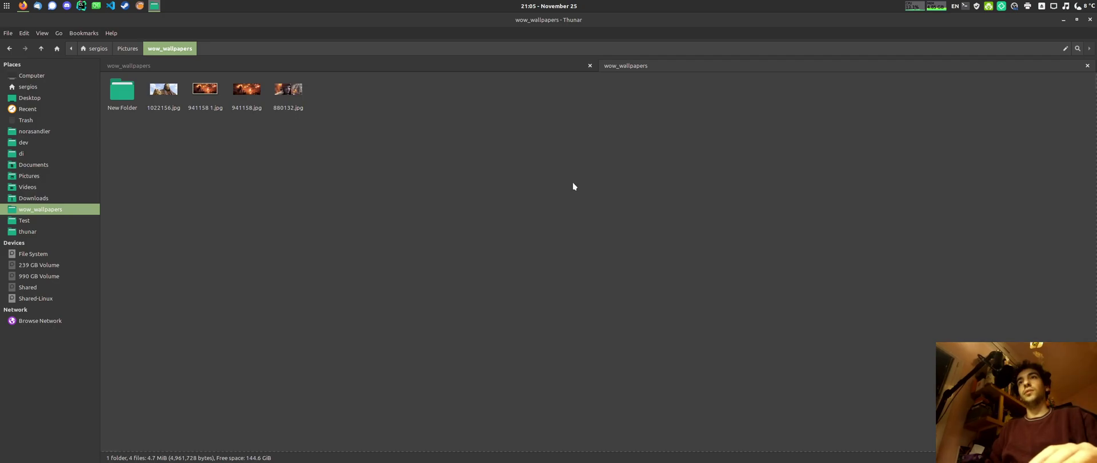
pyautogui.scroll(3, 335, 180)
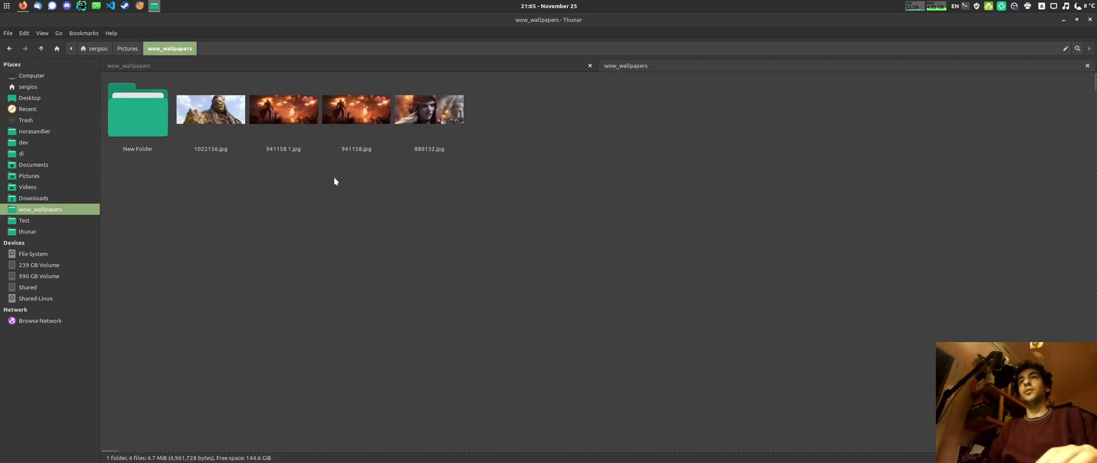
pyautogui.click(37, 220)
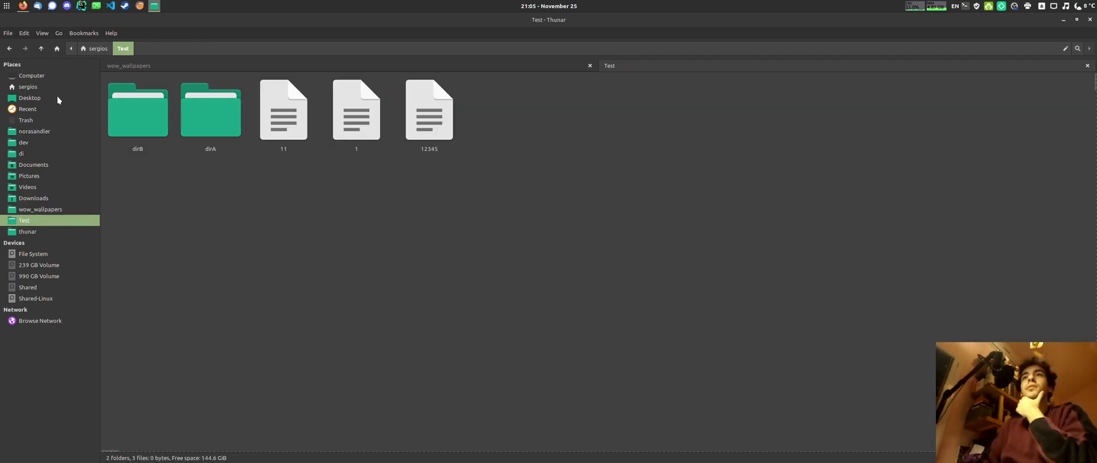
pyautogui.doubleClick(150, 111)
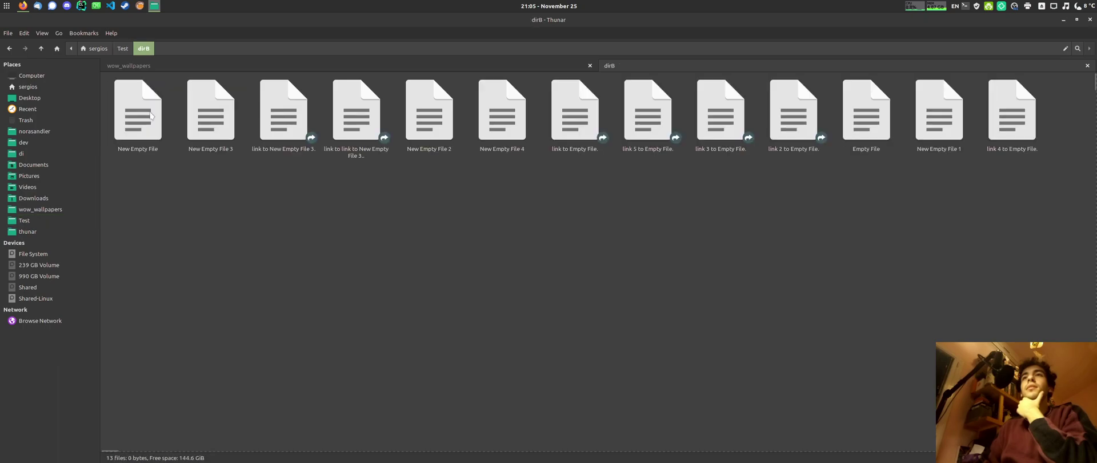
pyautogui.click(8, 50)
pyautogui.doubleClick(190, 126)
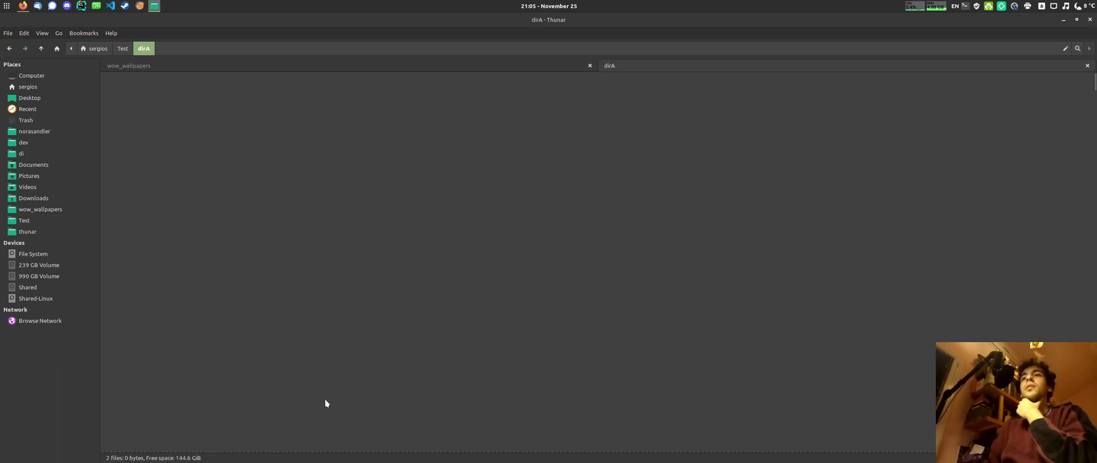
pyautogui.click(40, 209)
pyautogui.click(42, 190)
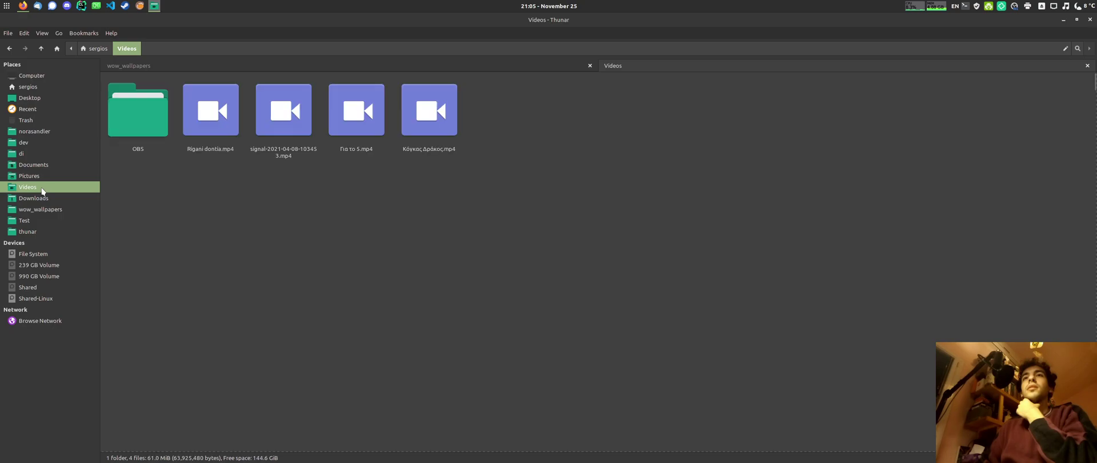
pyautogui.click(40, 211)
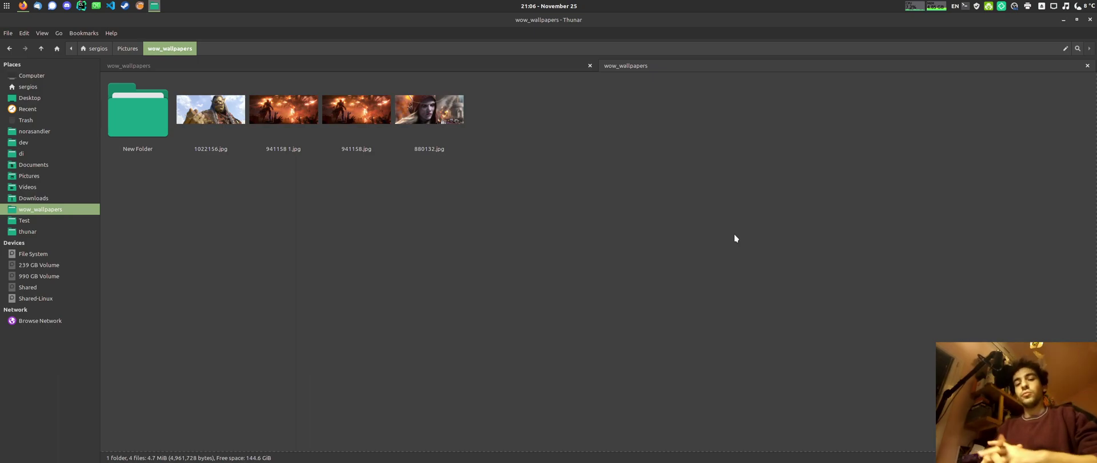
# Step: Switch wow_wallpapers to Detailed List view with Ctrl+2
pyautogui.hotkey('ctrl', '2')
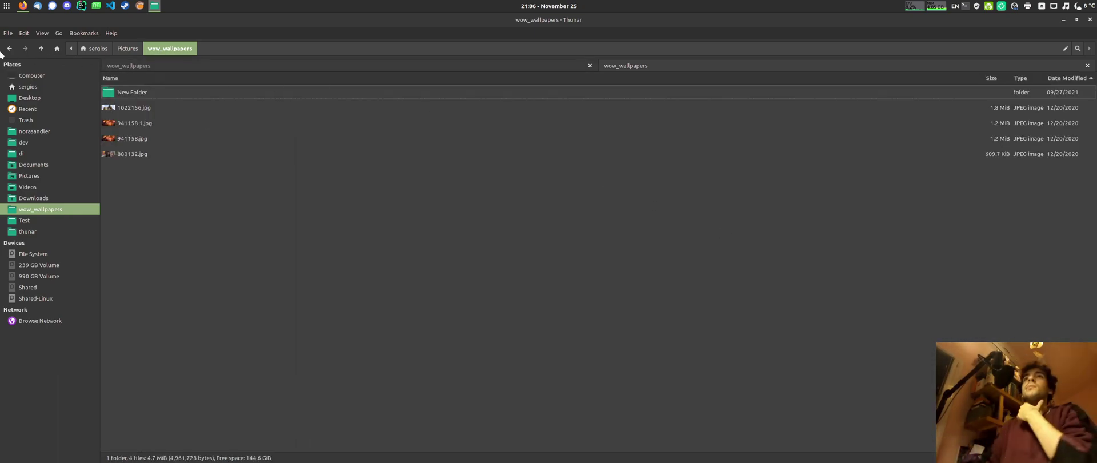